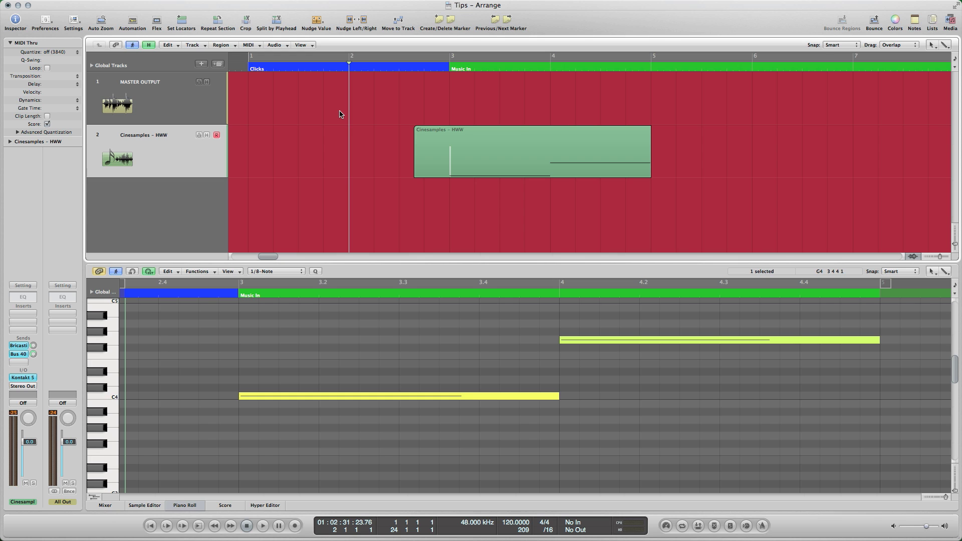
# Step: Play the Cinesamples phrase from bar 2 to hear the gap after C4, then stop
pyautogui.press('space')
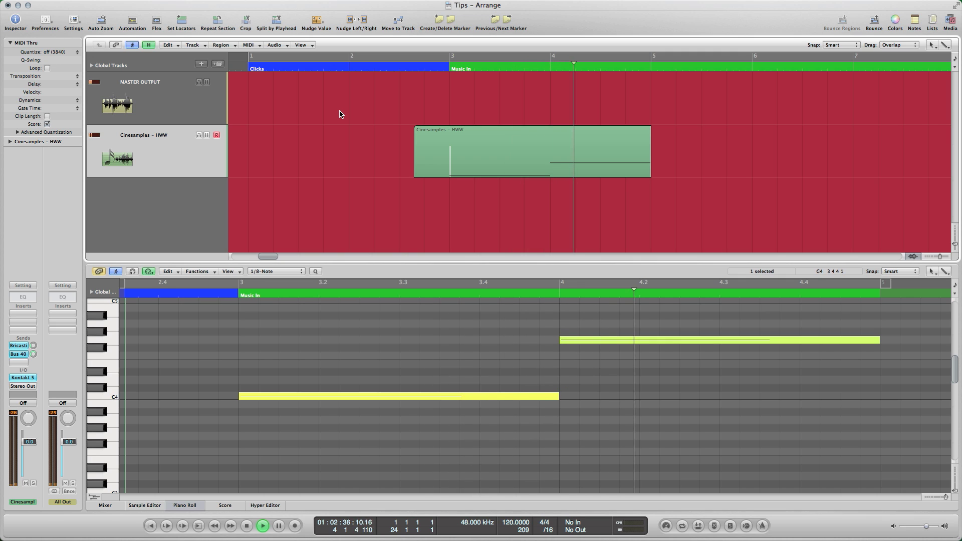
pyautogui.press('space')
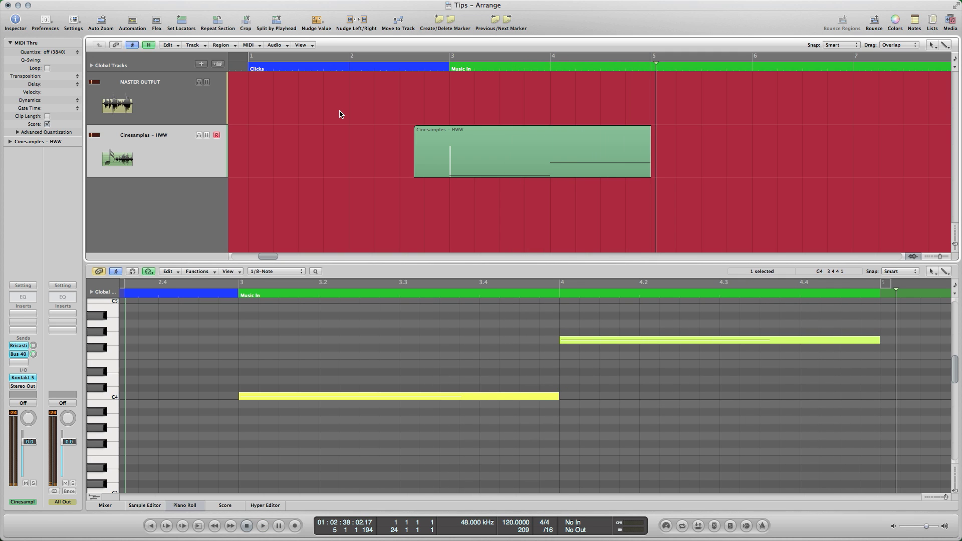
# Step: Extend C4 past bar 4 and move G4's start to 3 4 4 66 so they overlap
pyautogui.click(527, 399)
pyautogui.press('z')
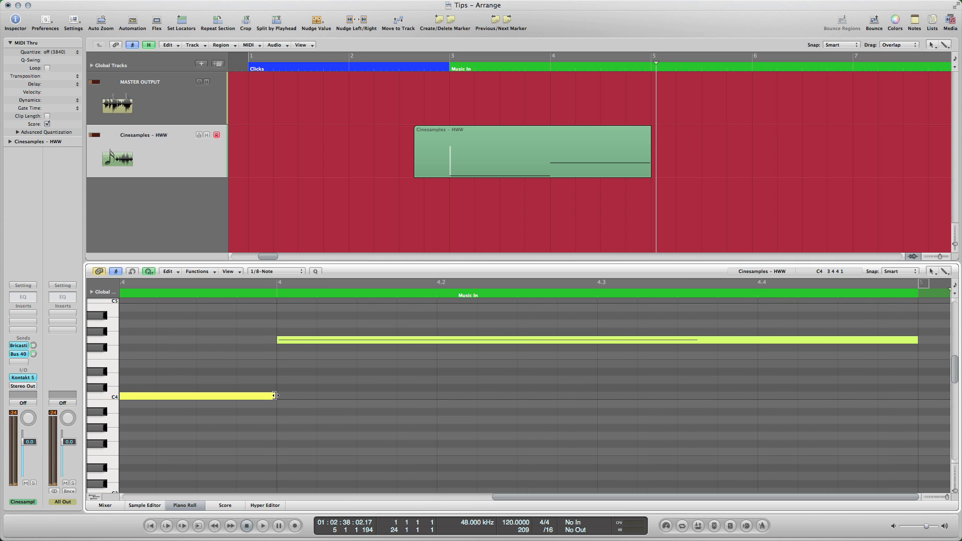
pyautogui.moveTo(275, 396); pyautogui.dragTo(289, 395)
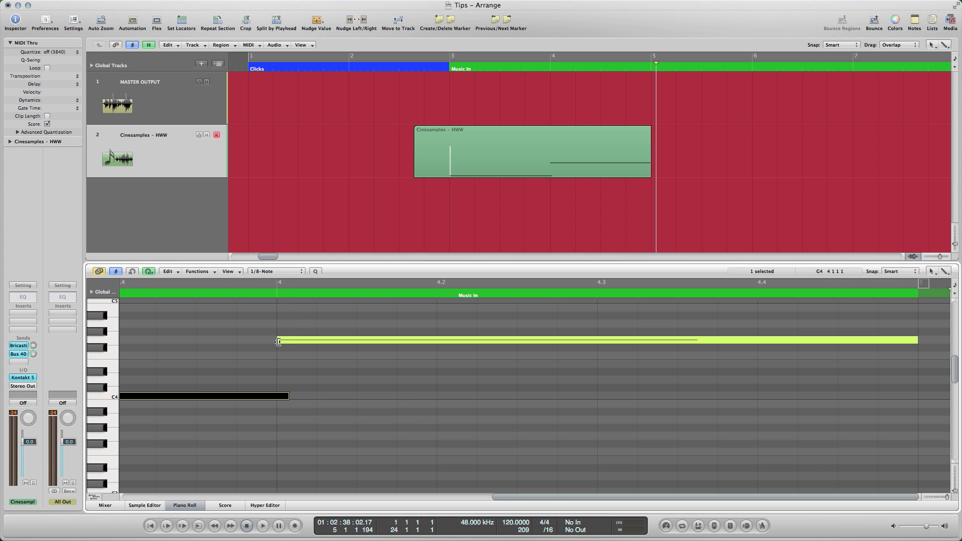
pyautogui.moveTo(279, 342); pyautogui.dragTo(251, 340)
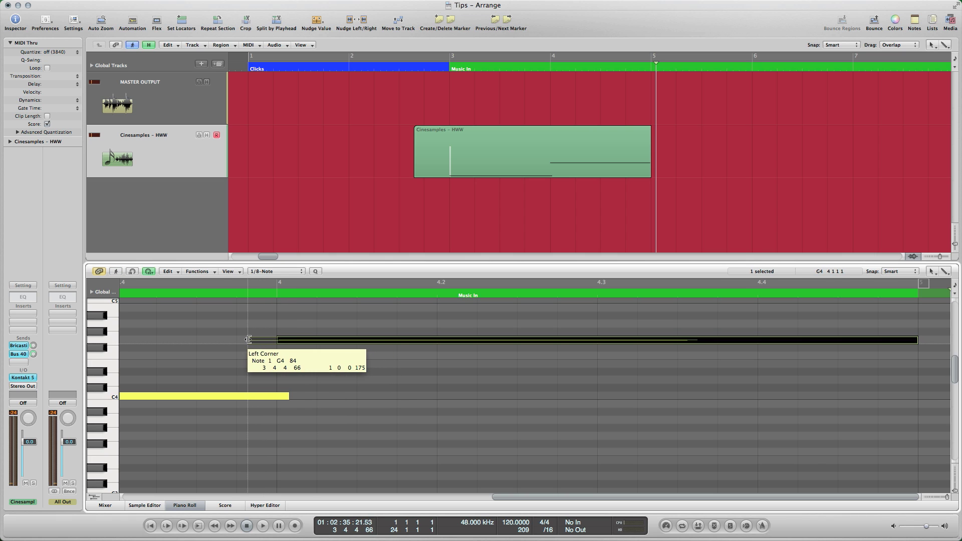
pyautogui.moveTo(247, 340); pyautogui.dragTo(248, 339)
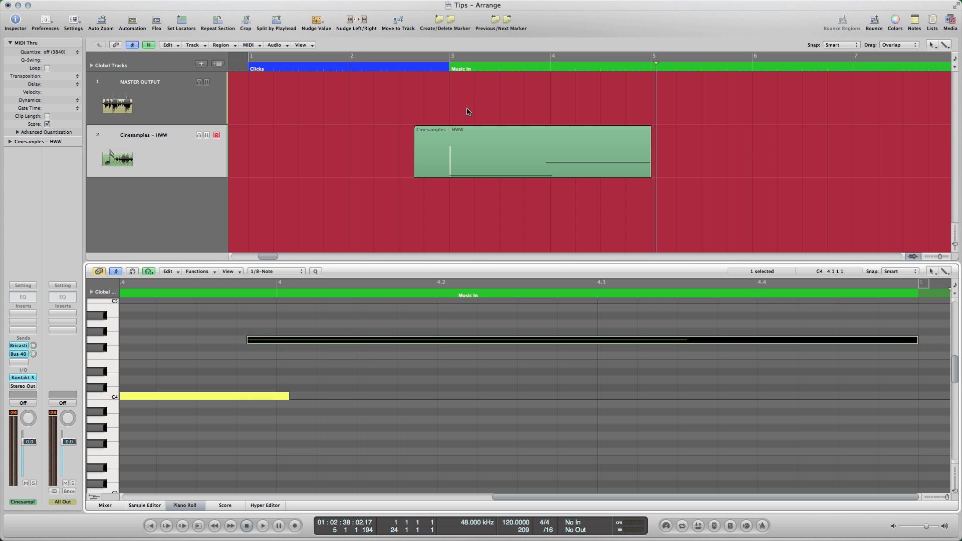
pyautogui.click(420, 97)
# Step: Play from about bar 2 to hear the legato C4–G4 transition, then stop
pyautogui.doubleClick(341, 69)
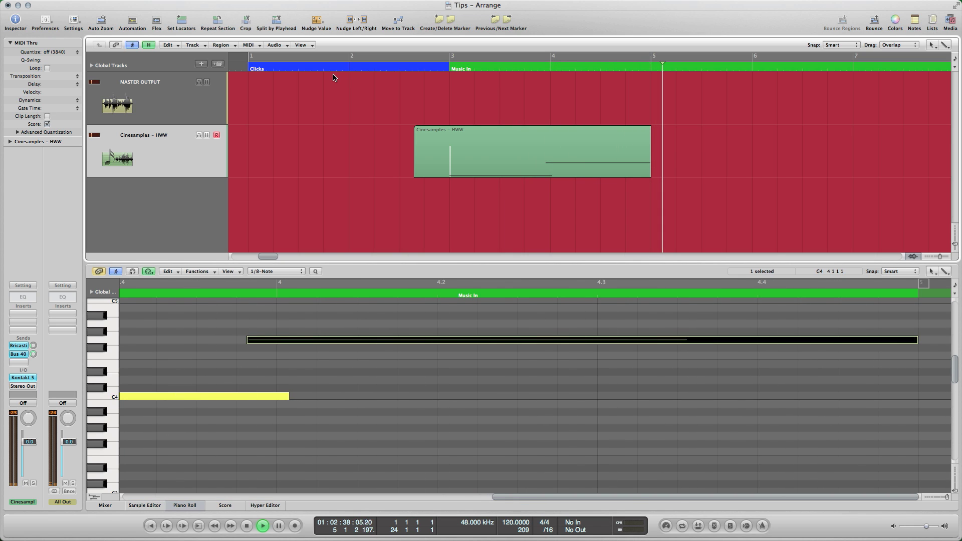
pyautogui.press('space')
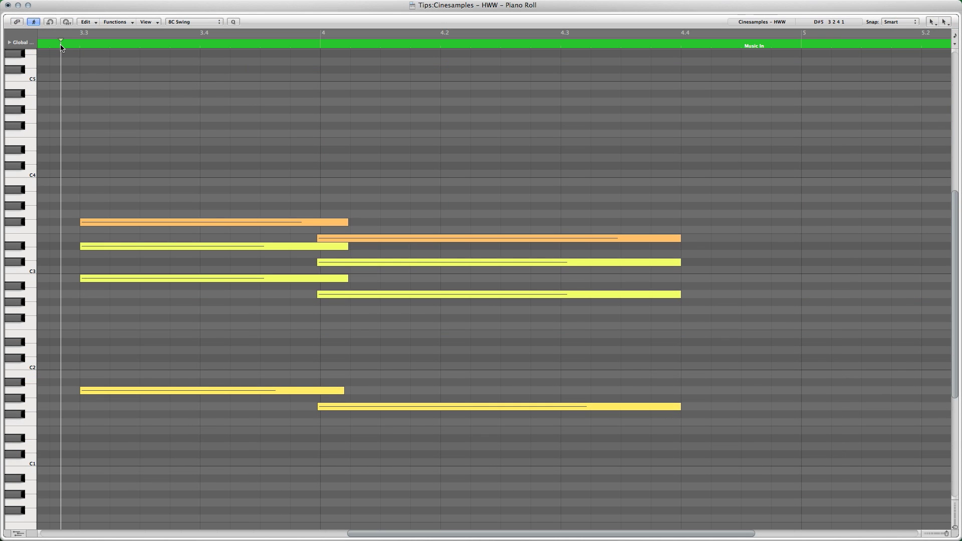
# Step: Play the chord passage with its overlapping notes across bar 4
pyautogui.press('space')
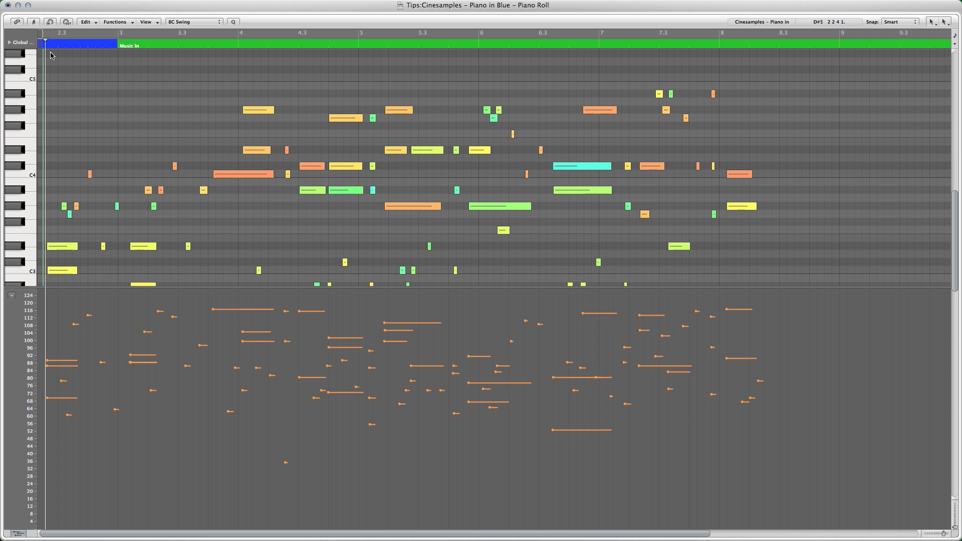
# Step: Play the Piano in Blue passage to about bar 8, listening to its uneven velocities
pyautogui.press('space')
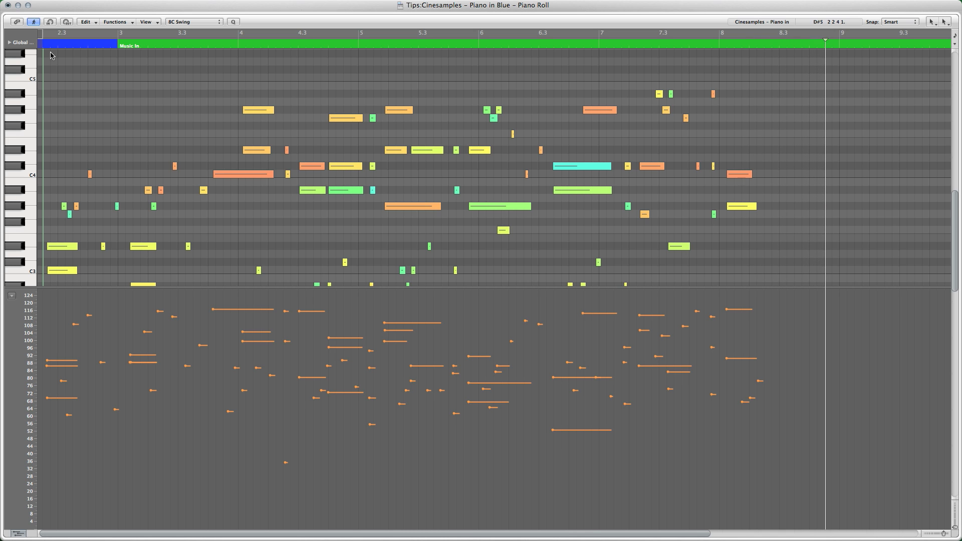
# Step: Lower all piano note velocities together, then raise them with the Velocity Tool to roughly 76–104
pyautogui.press('Escape')
pyautogui.press('Escape')
pyautogui.press('super+a')
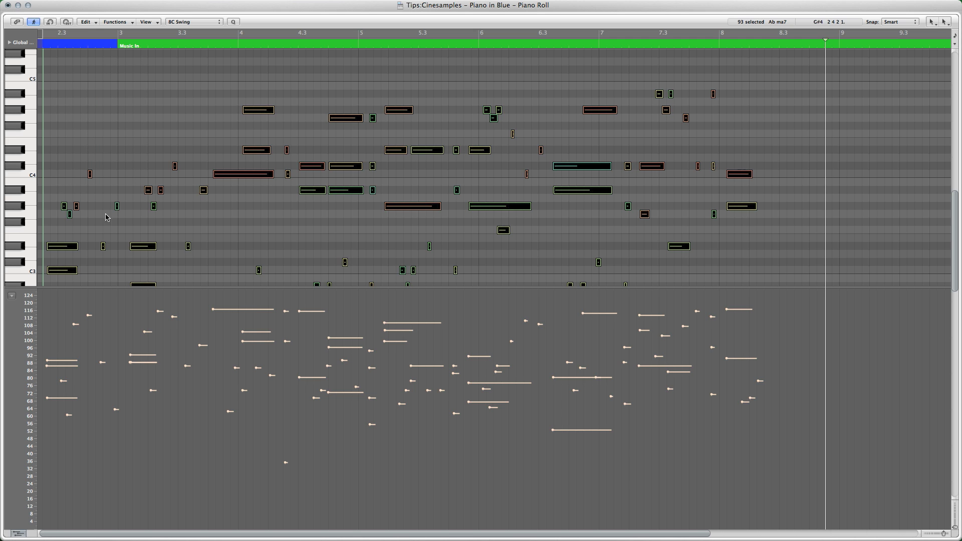
pyautogui.moveTo(111, 350); pyautogui.dragTo(100, 411)
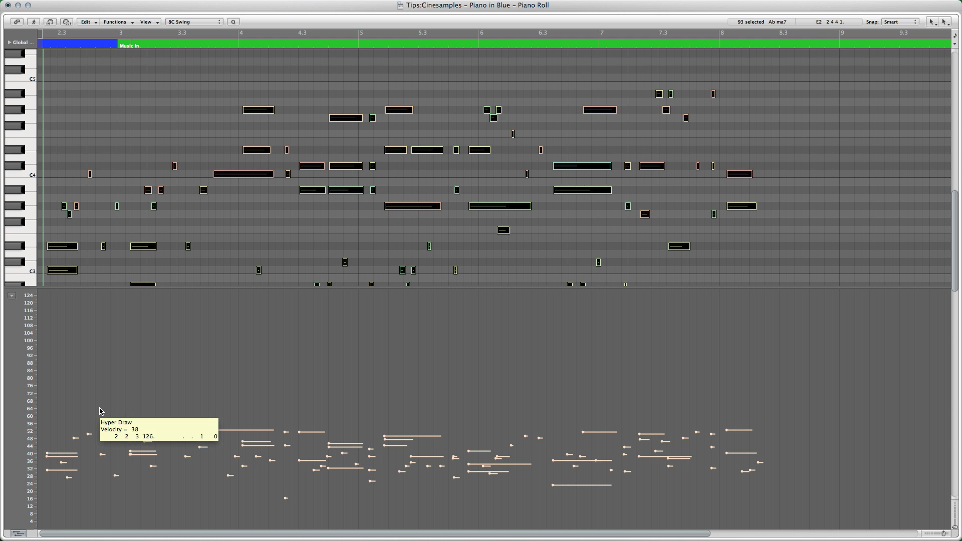
pyautogui.moveTo(100, 411); pyautogui.dragTo(100, 411)
pyautogui.press('Escape')
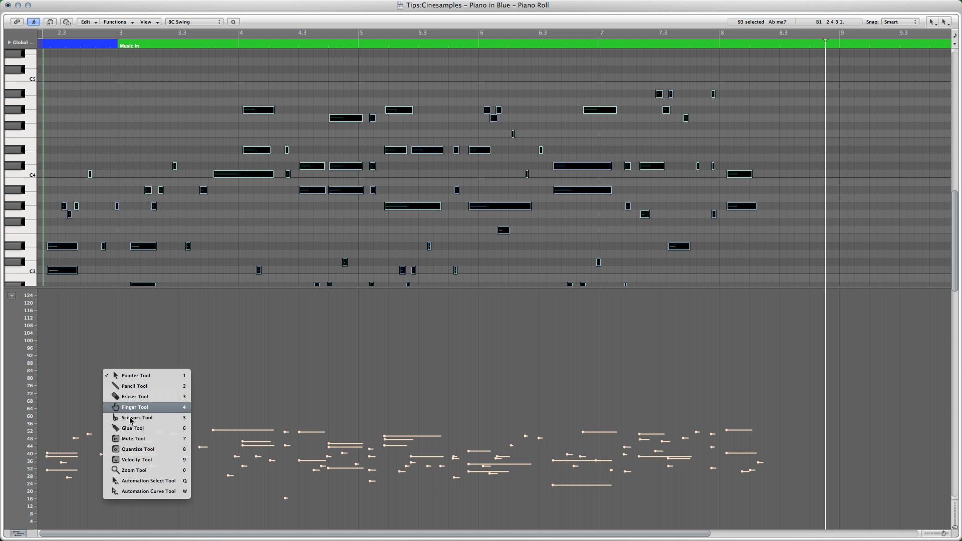
pyautogui.click(140, 460)
pyautogui.moveTo(60, 247); pyautogui.dragTo(58, 219)
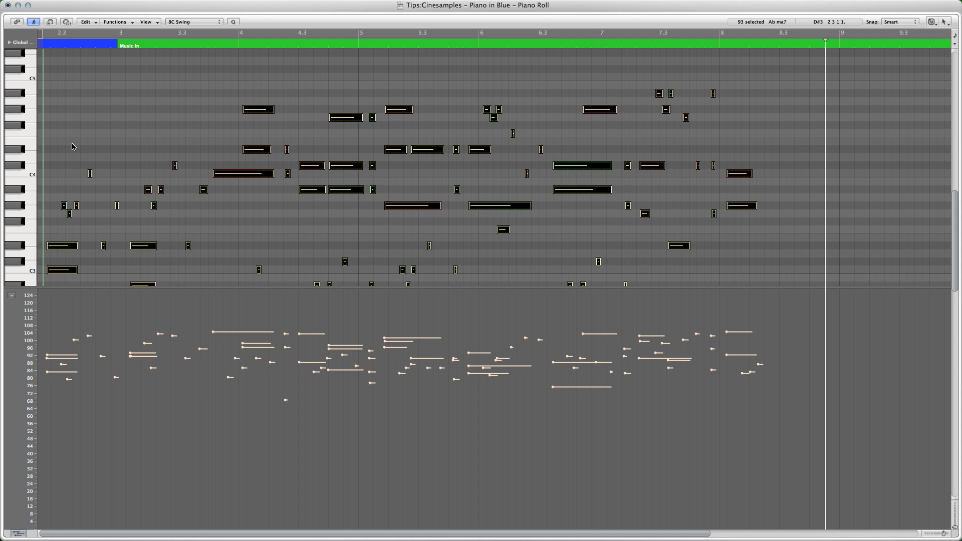
pyautogui.click(40, 46)
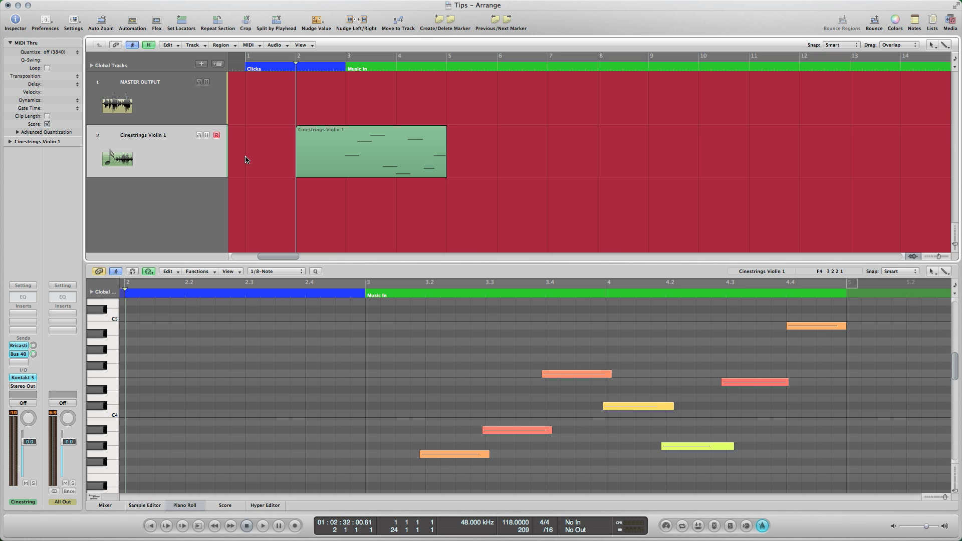
# Step: Play the Cinestrings Violin 1 melody through bar 5 to hear its late entries, then stop
pyautogui.press('space')
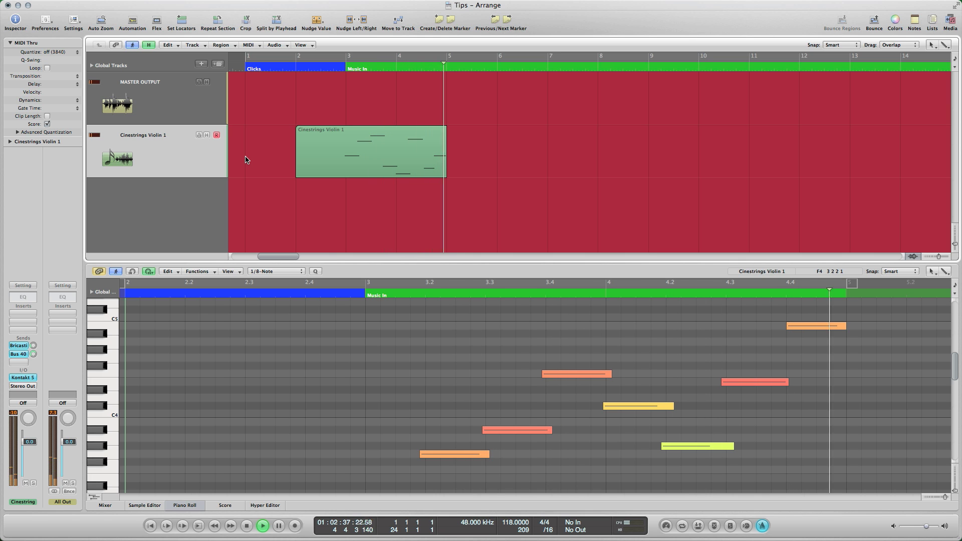
pyautogui.press('space')
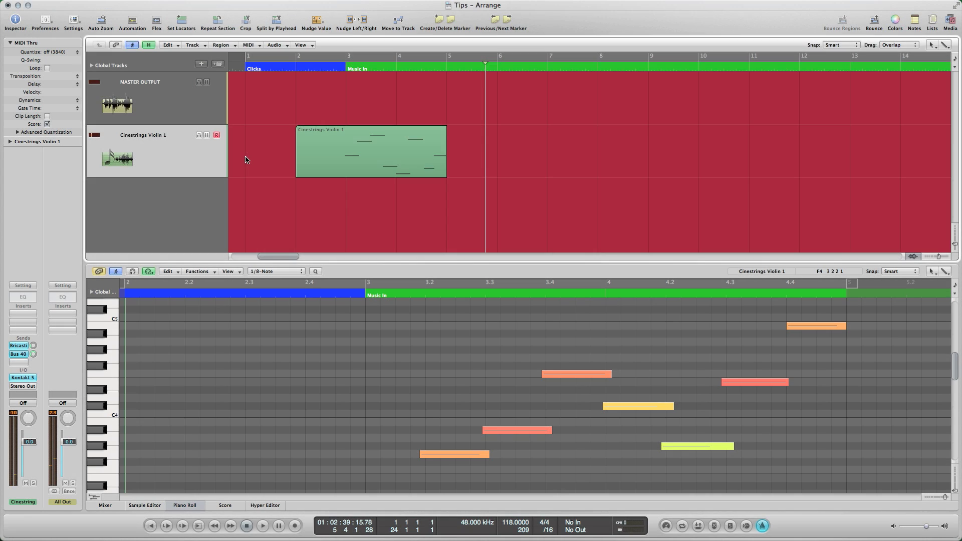
# Step: Return to bar 2, set the Violin 1 region's Delay to -35, and play it back
pyautogui.write('/2')
pyautogui.press('Return')
pyautogui.click(408, 161)
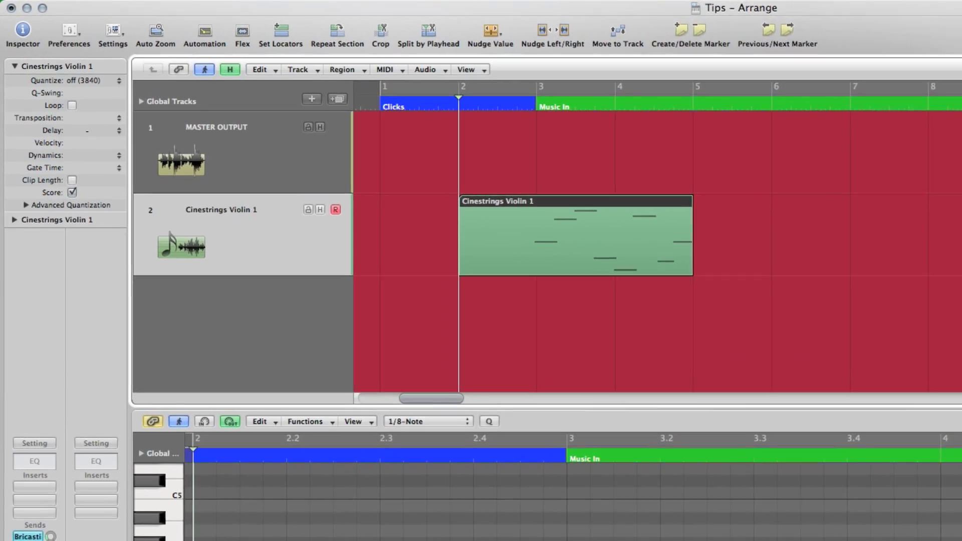
pyautogui.doubleClick(87, 130)
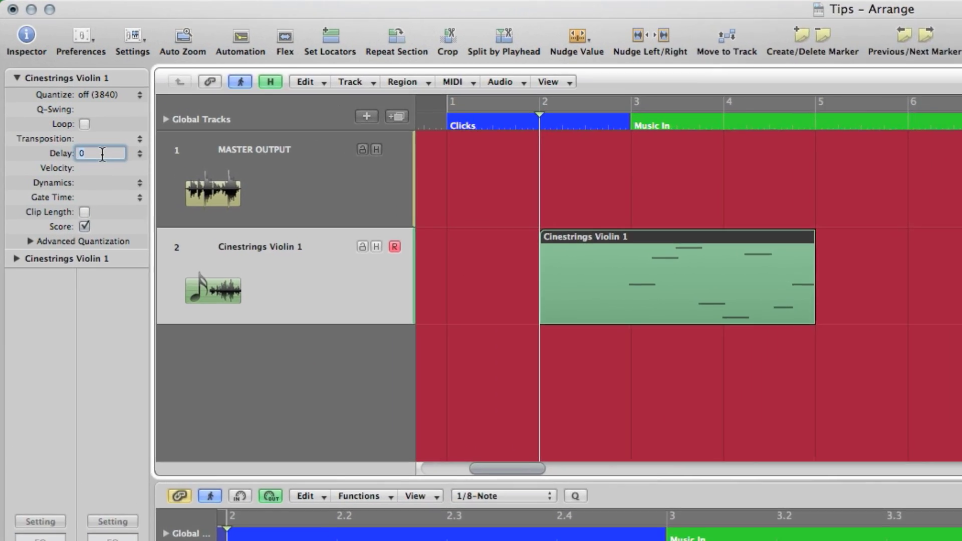
pyautogui.write('-35')
pyautogui.press('Return')
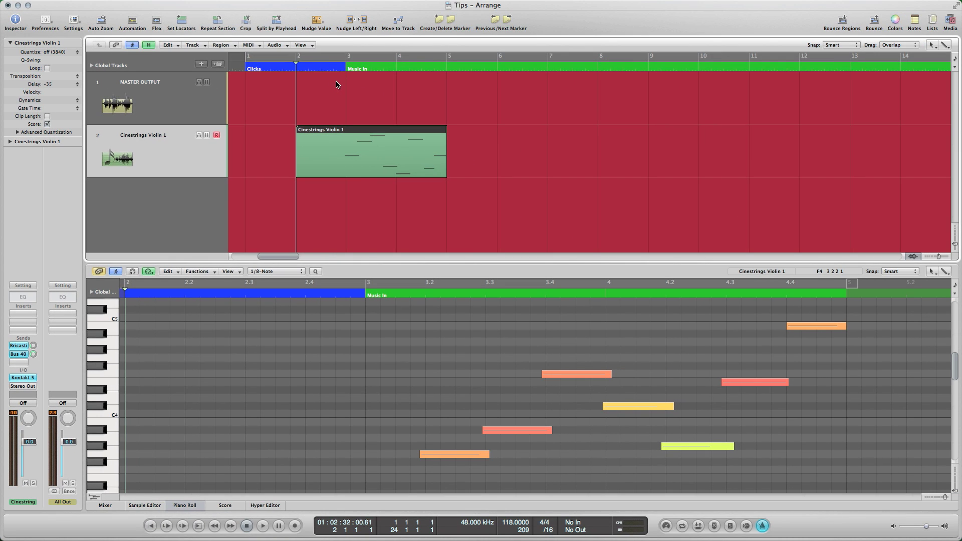
pyautogui.press('space')
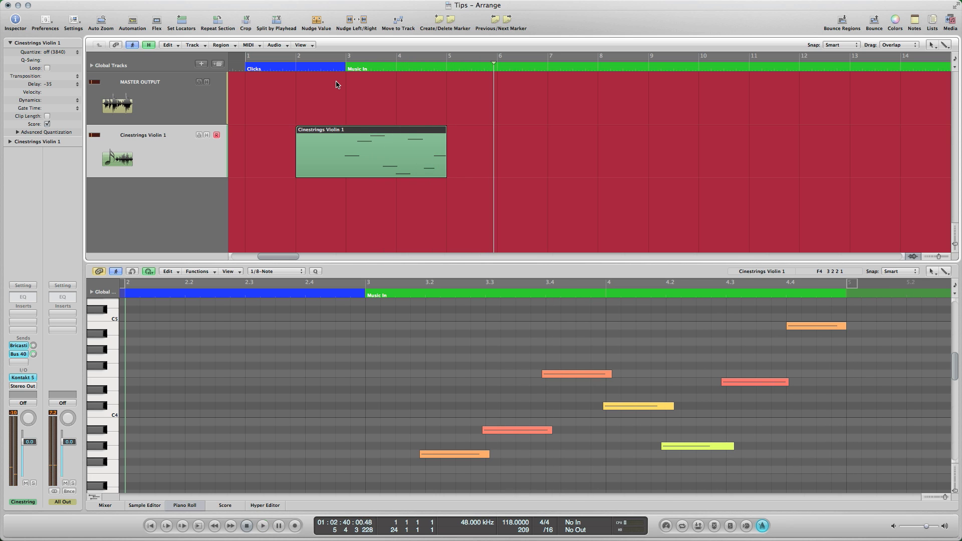
# Step: Stop the delayed violin playback, returning the playhead to bar 2
pyautogui.press('space')
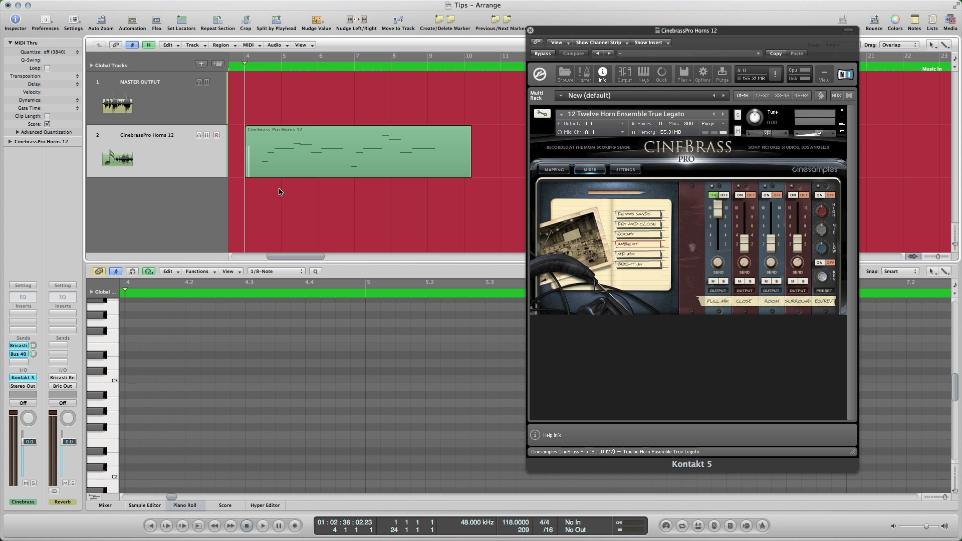
# Step: Play the CinebrassPro Horns 12 phrase through Kontakt to bar 10
pyautogui.press('space')
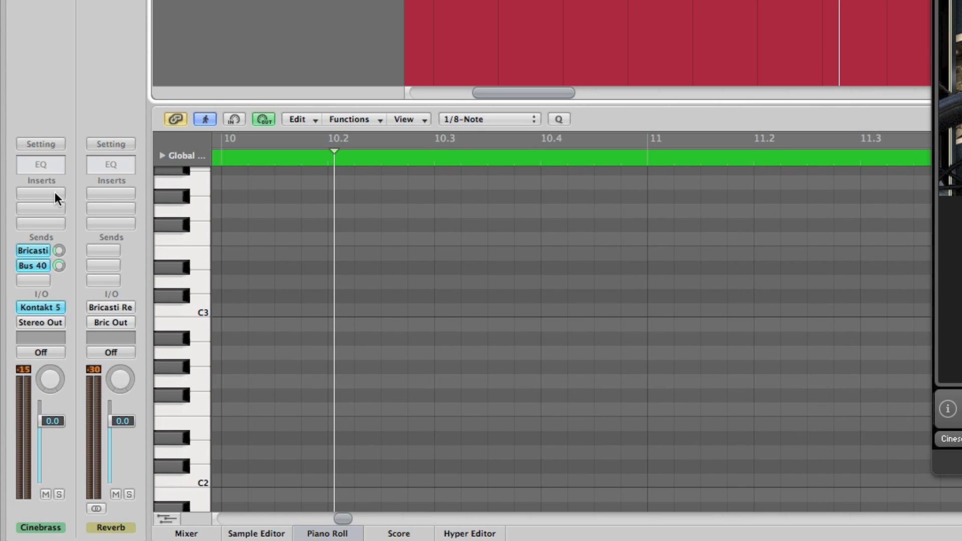
# Step: Insert a Utility Gain plug-in on the CinebrassPro Horns 12 channel and set it to +10.0 dB
pyautogui.click(55, 193)
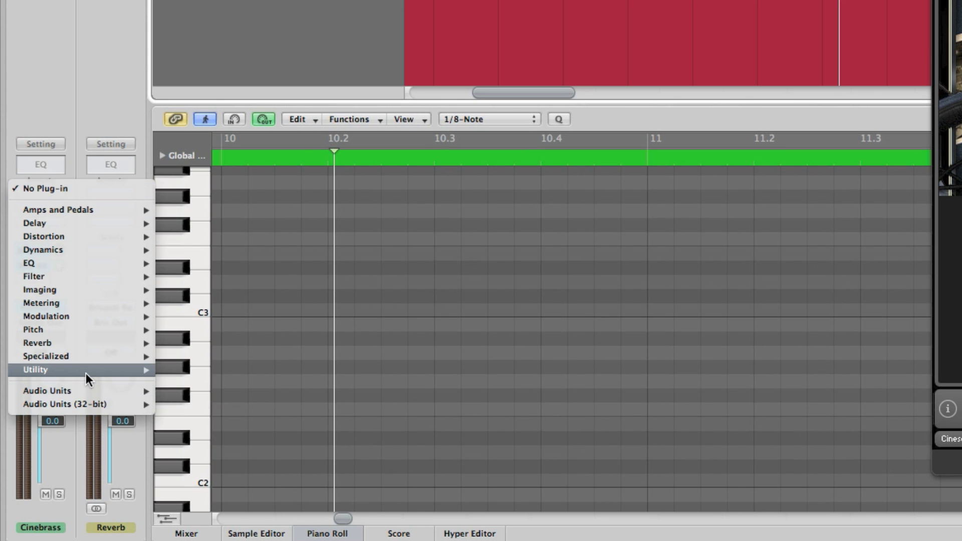
pyautogui.moveTo(86, 373)
pyautogui.click(179, 370)
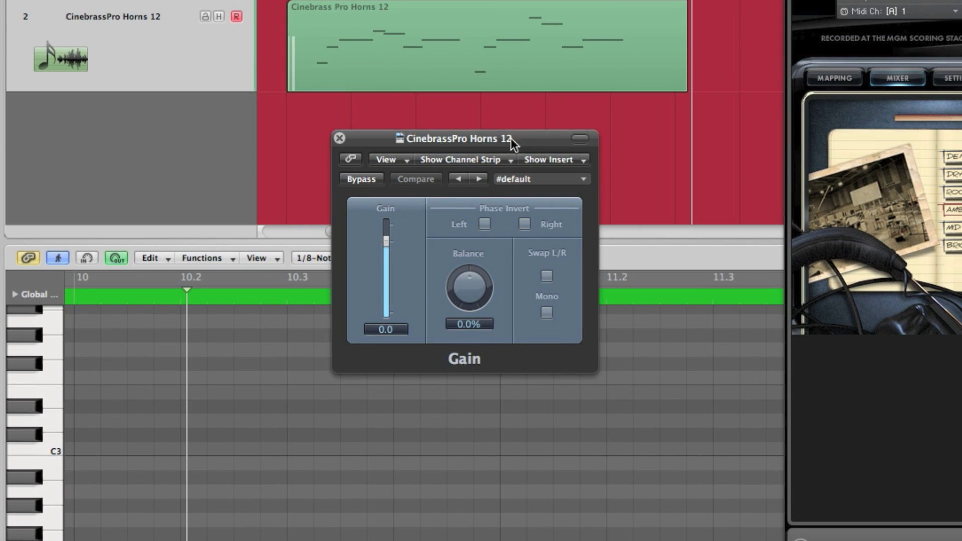
pyautogui.doubleClick(387, 329)
pyautogui.write('10')
pyautogui.press('Return')
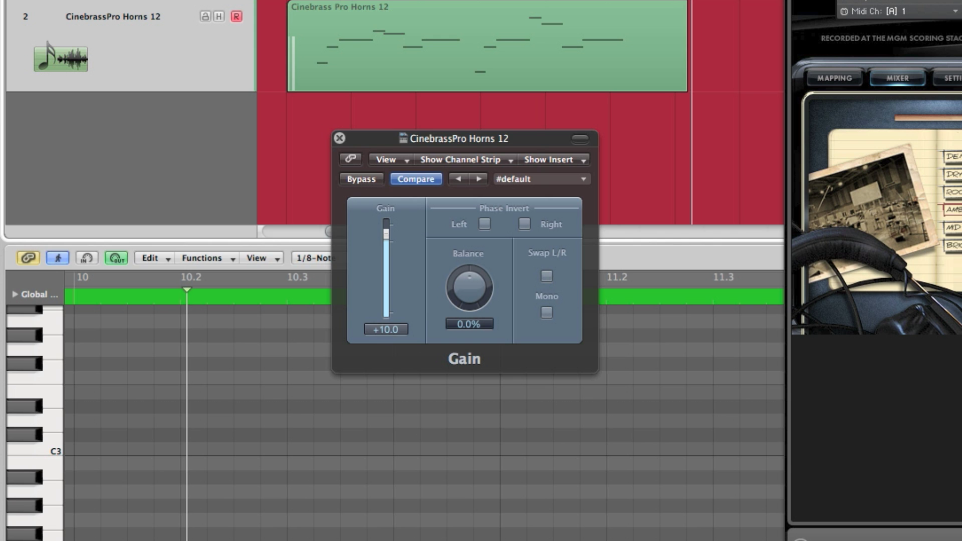